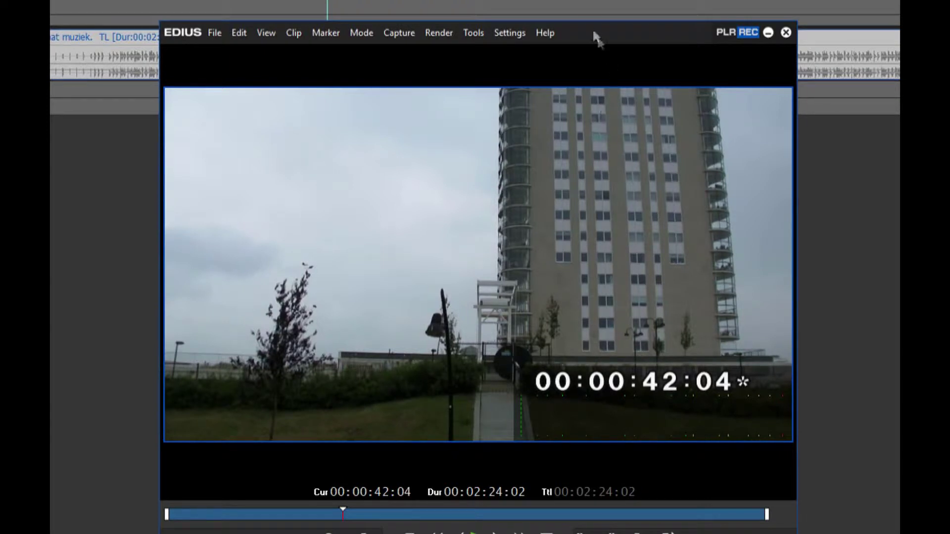
- Move the preview window clear of the timeline and set audio track 1 A to height 5 High
left_click_drag(574, 34, 947, 44)
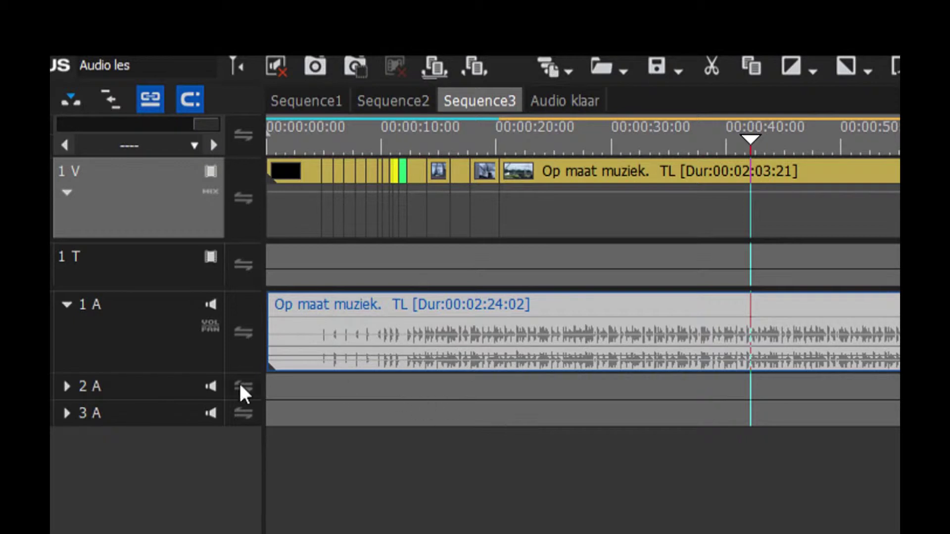
left_click(164, 330)
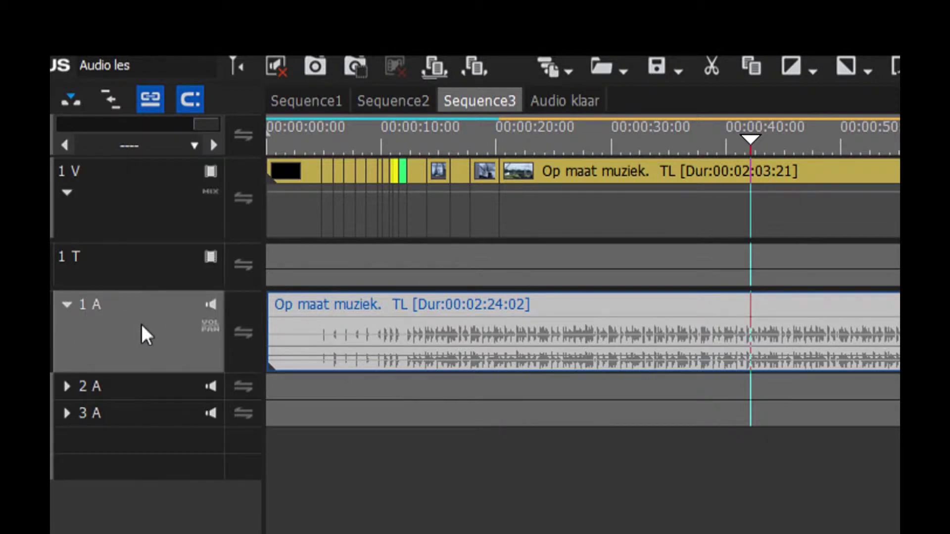
right_click(146, 327)
mouse_move(299, 347)
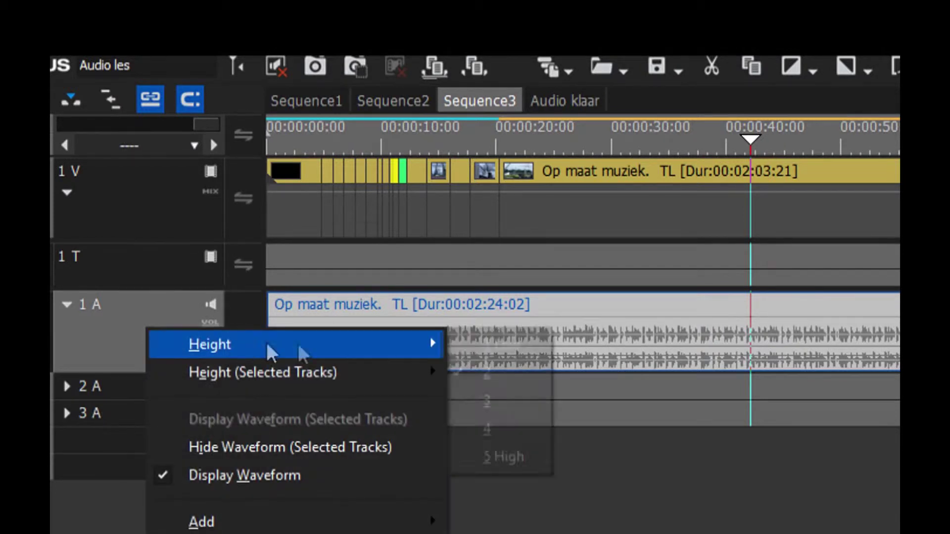
left_click(482, 461)
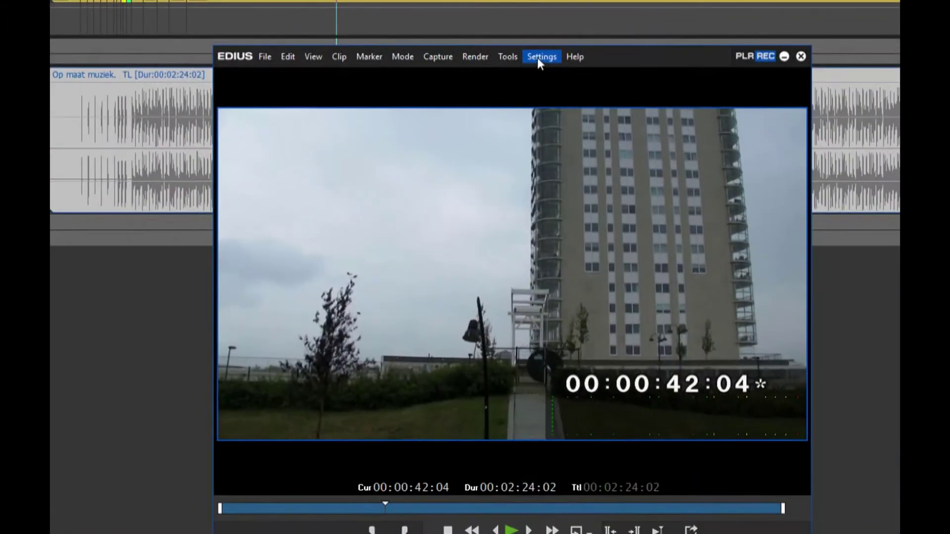
- Set the timeline's audio waveform display to Log (dB) in the user settings
left_click(539, 58)
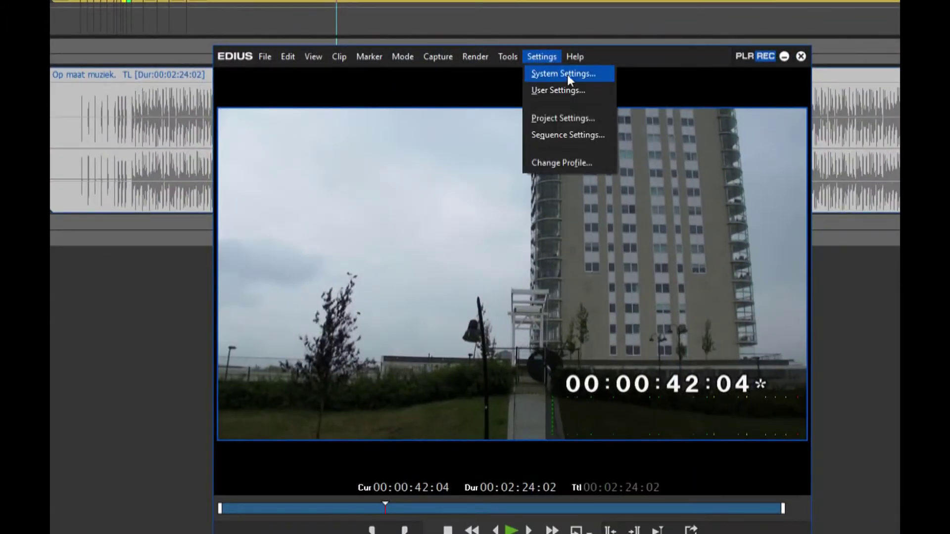
left_click(561, 91)
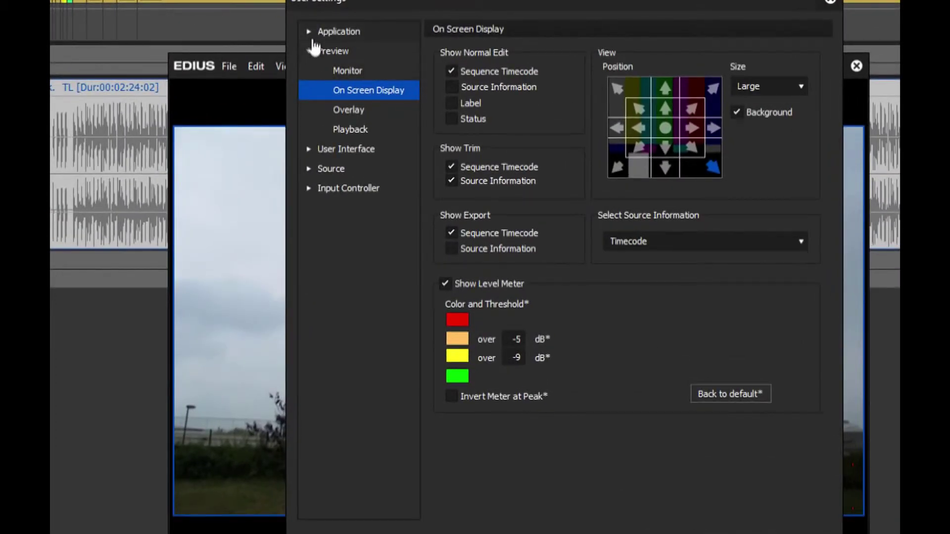
left_click(309, 32)
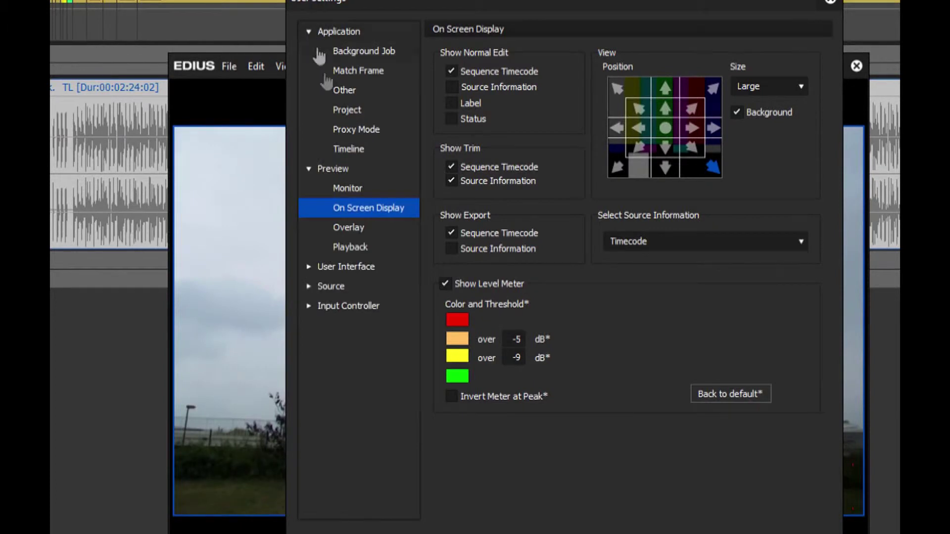
left_click(366, 156)
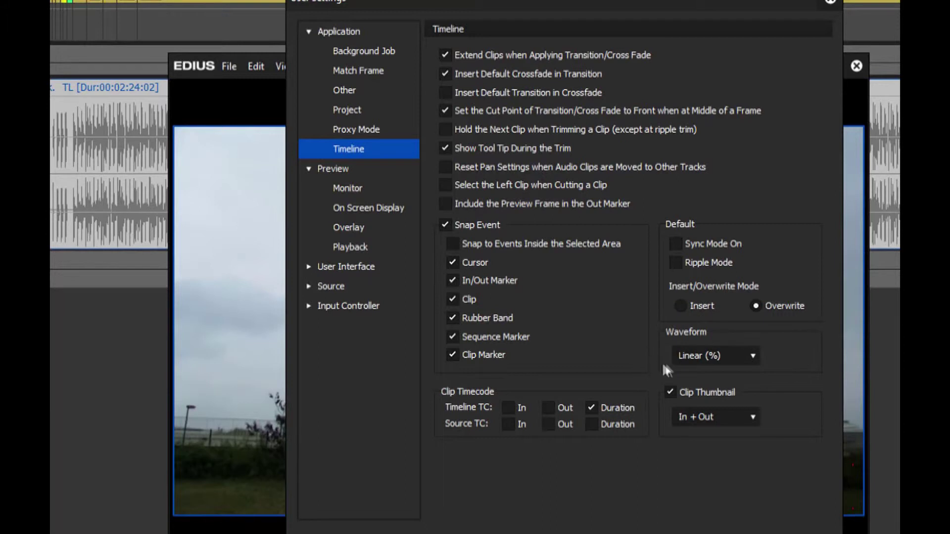
left_click(752, 354)
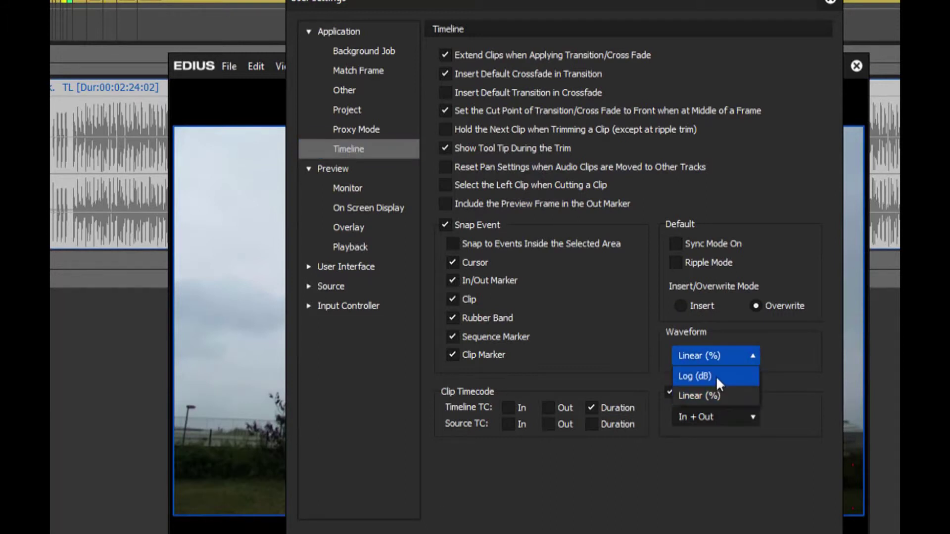
left_click(716, 376)
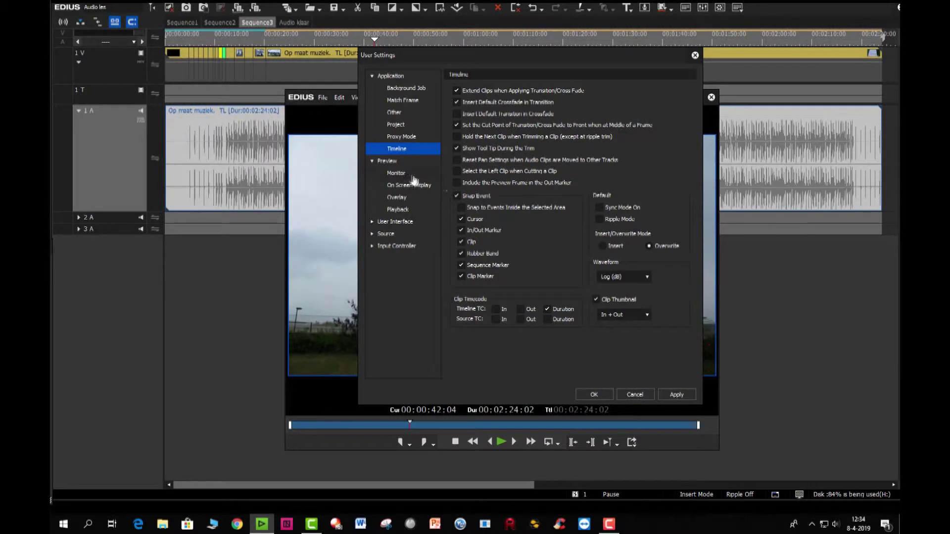
- Check the level meter options in the preview's On Screen Display settings and save the user settings
left_click(388, 162)
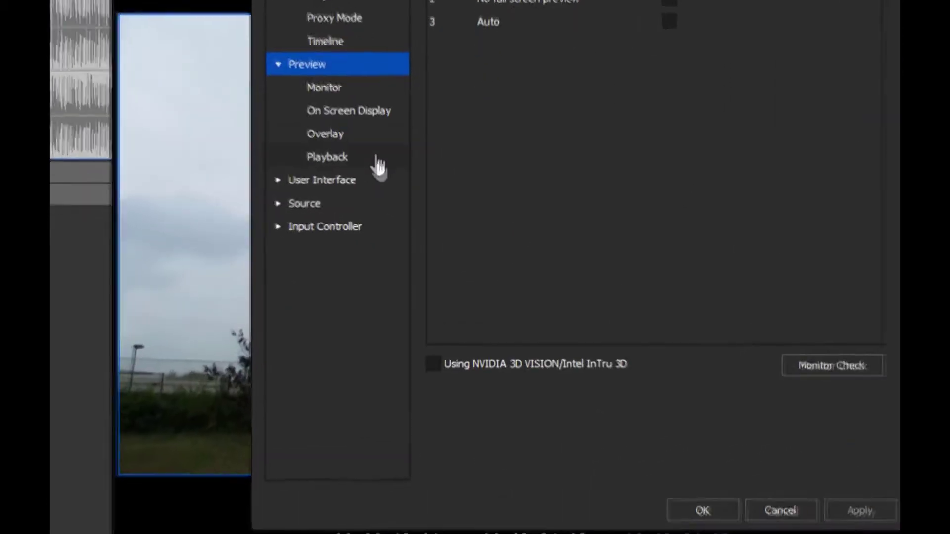
left_click(356, 111)
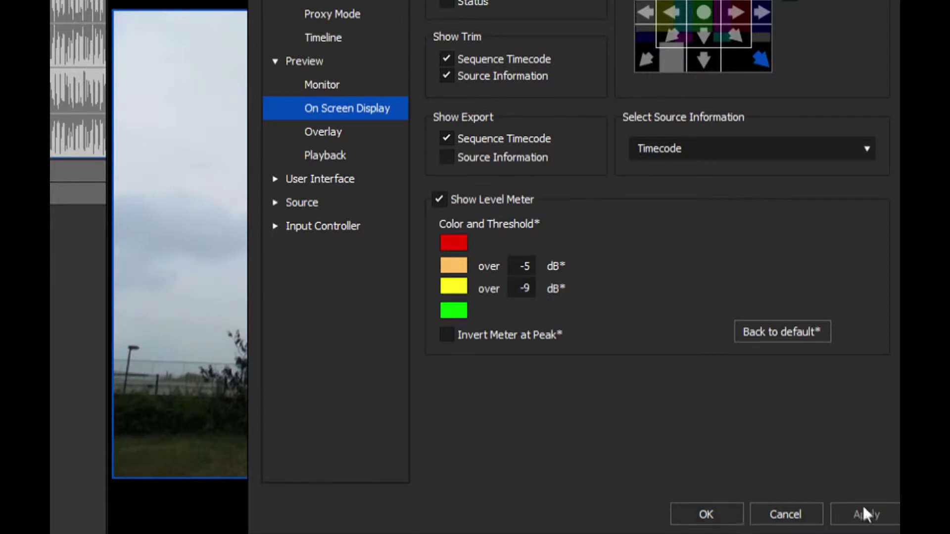
left_click(725, 513)
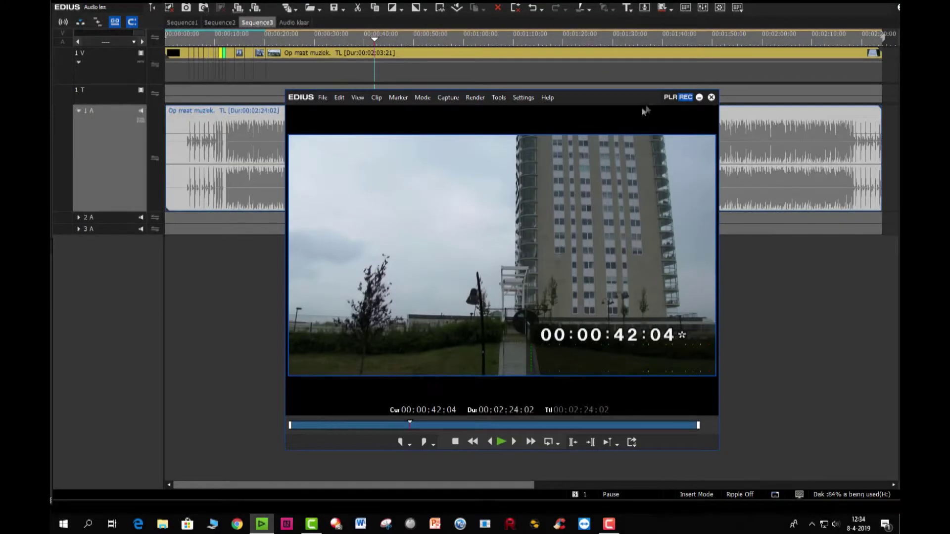
- Uncover the timeline and set the music clip on track 1 A to Monaural Channel 1 in its clip properties
left_click_drag(571, 100, 949, 119)
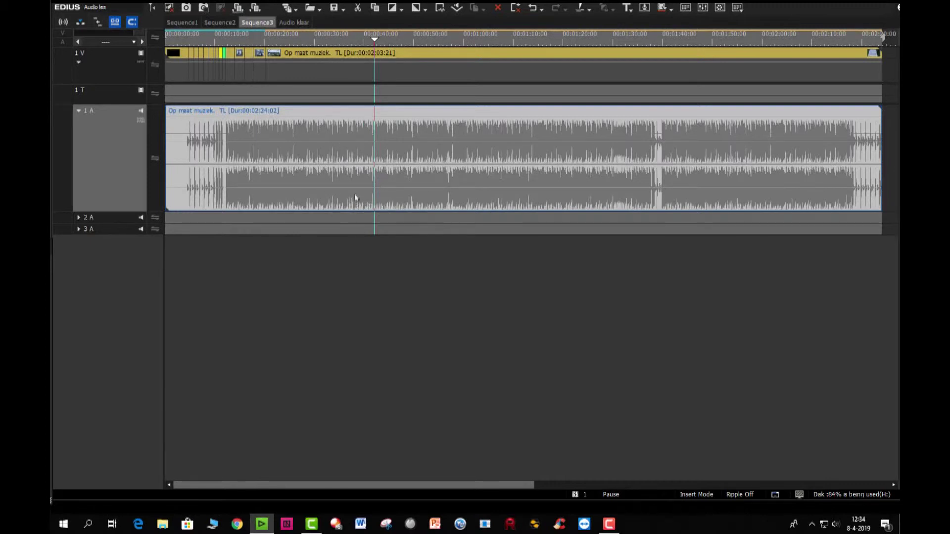
right_click(346, 147)
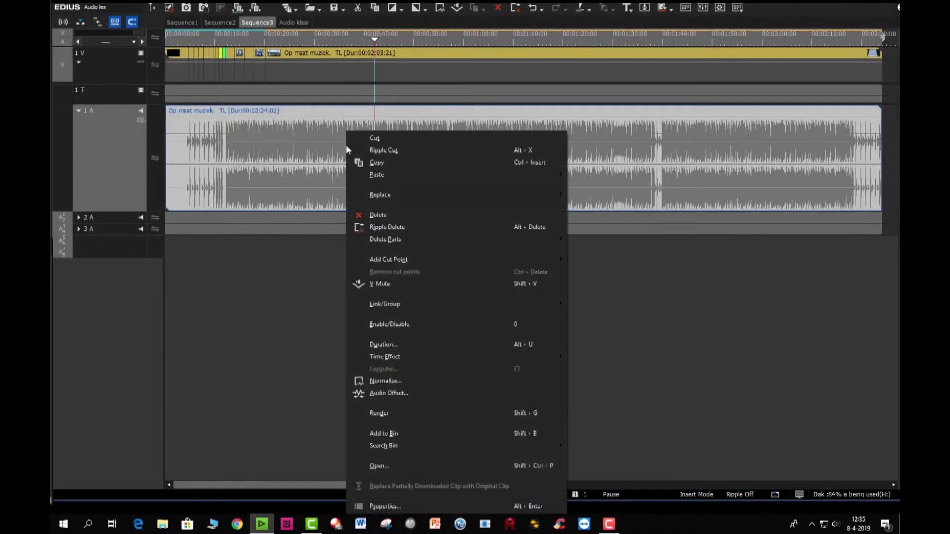
left_click(403, 506)
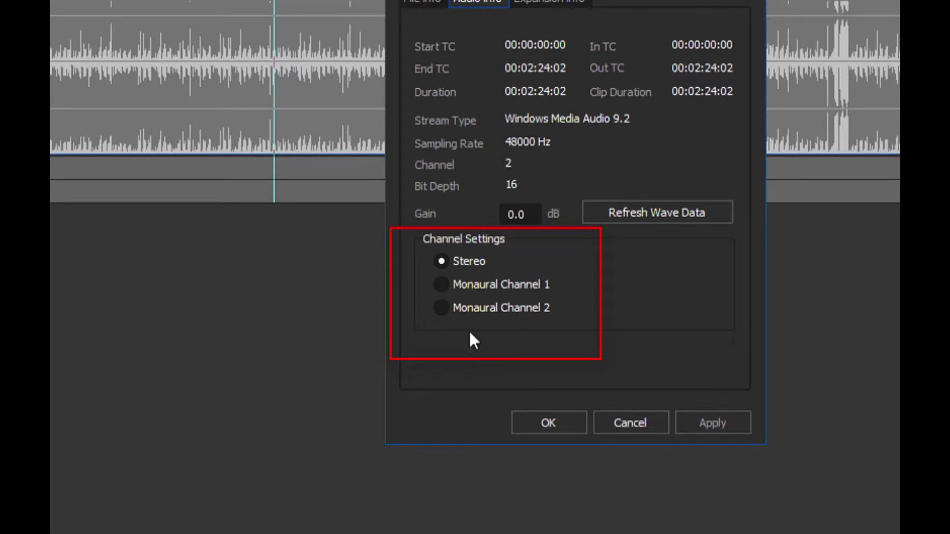
left_click(440, 284)
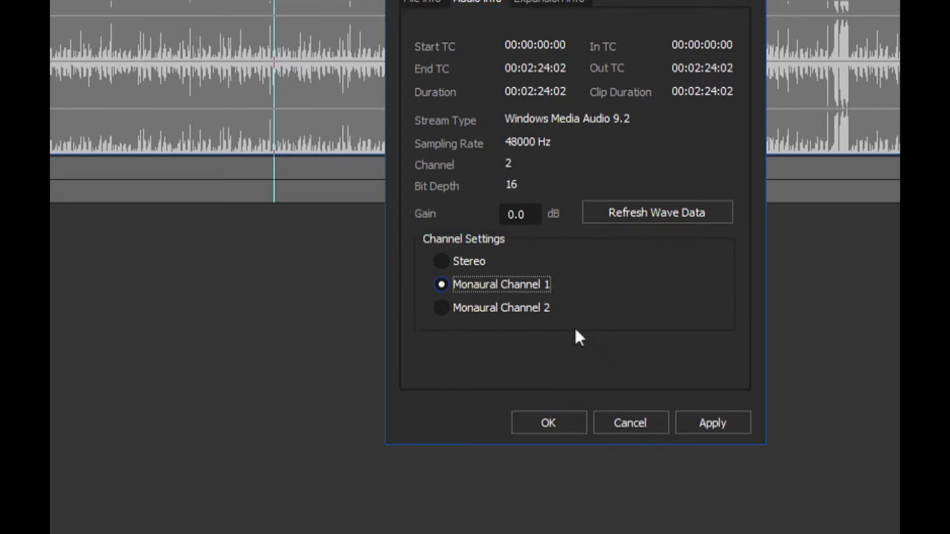
left_click_drag(495, 1, 714, 14)
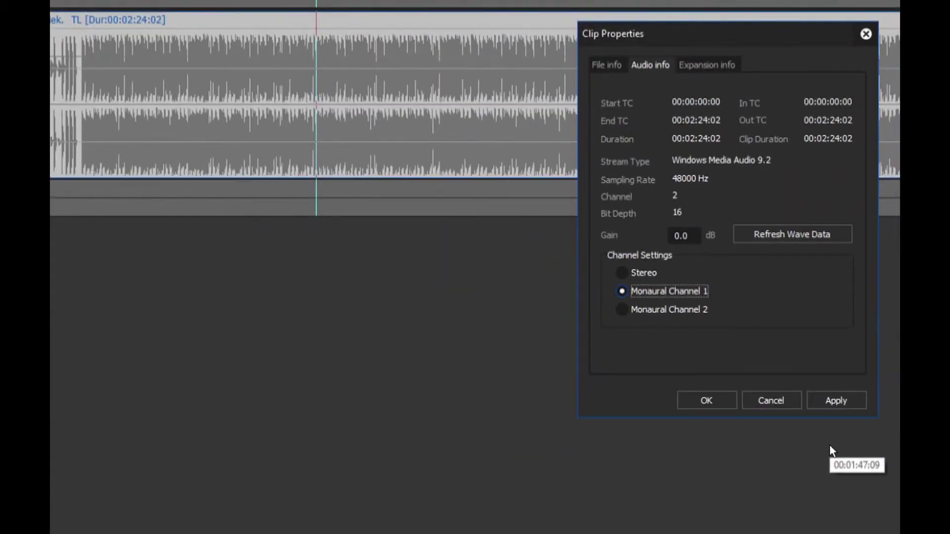
left_click(836, 401)
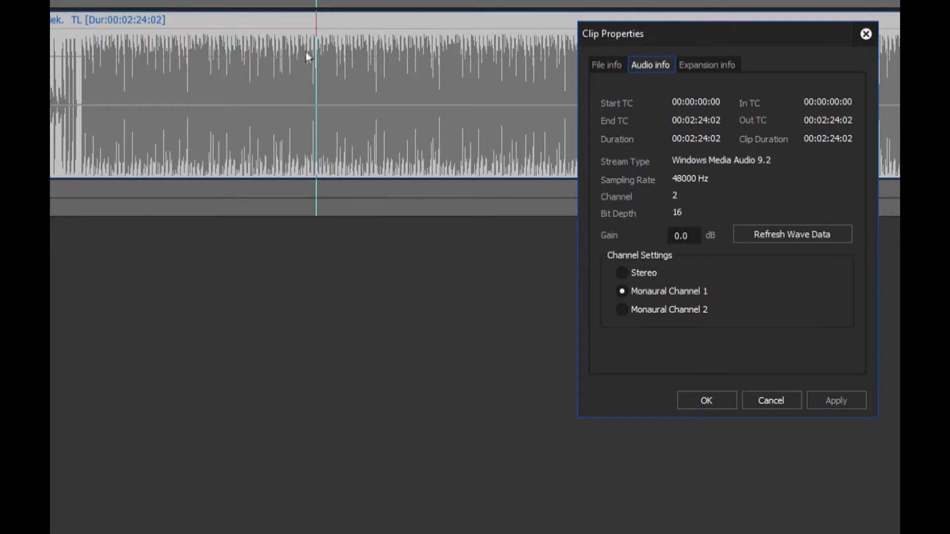
left_click(711, 400)
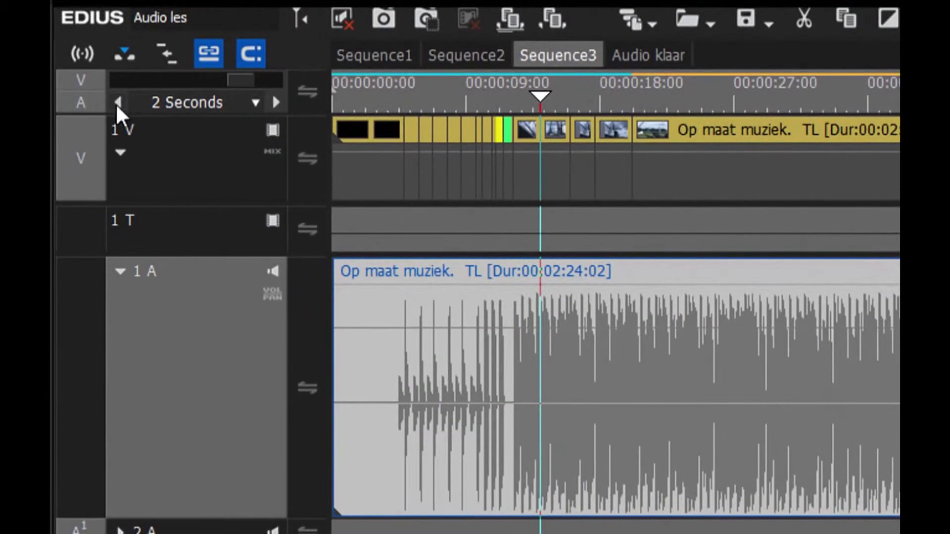
- Zoom the timeline in gradually to a scale of 1 frame to examine the waveform, and set the scale to 5 frames
left_click(117, 103)
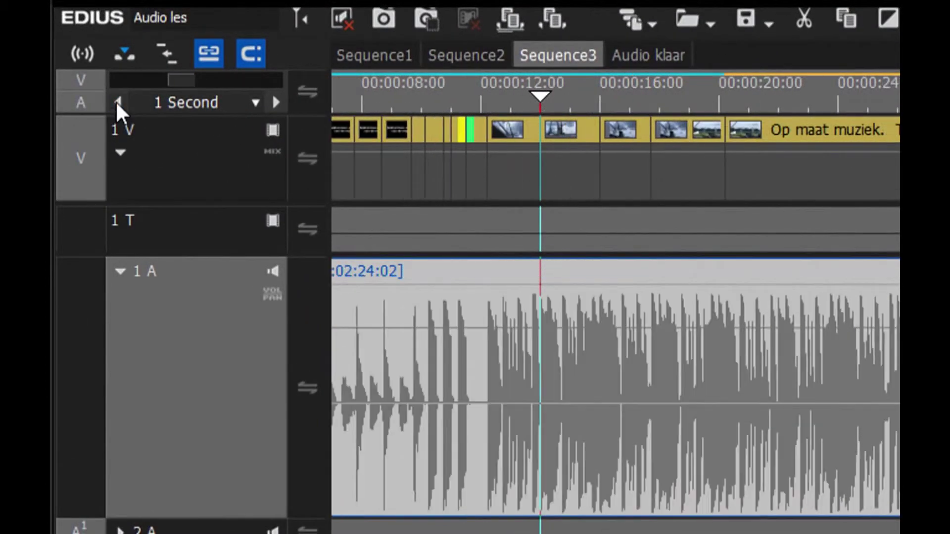
left_click(117, 100)
left_click(117, 100)
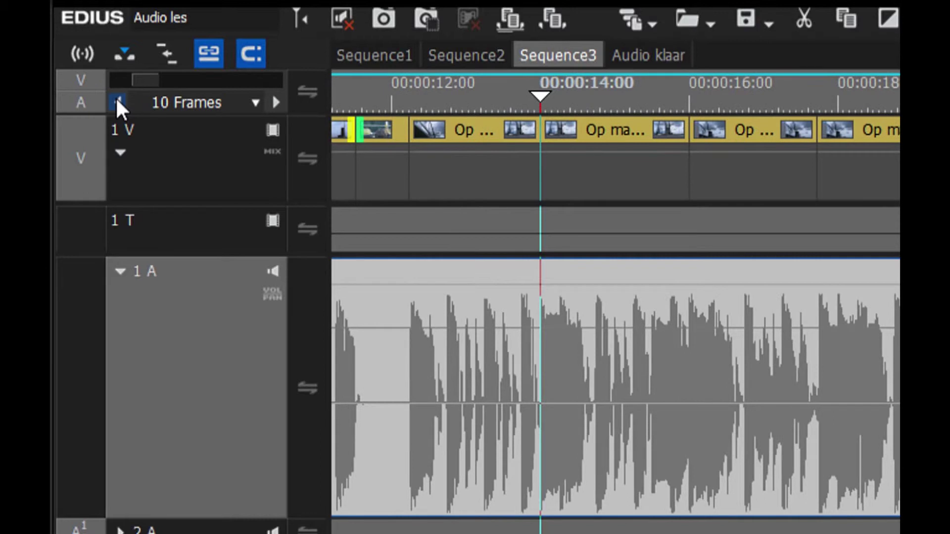
left_click(117, 101)
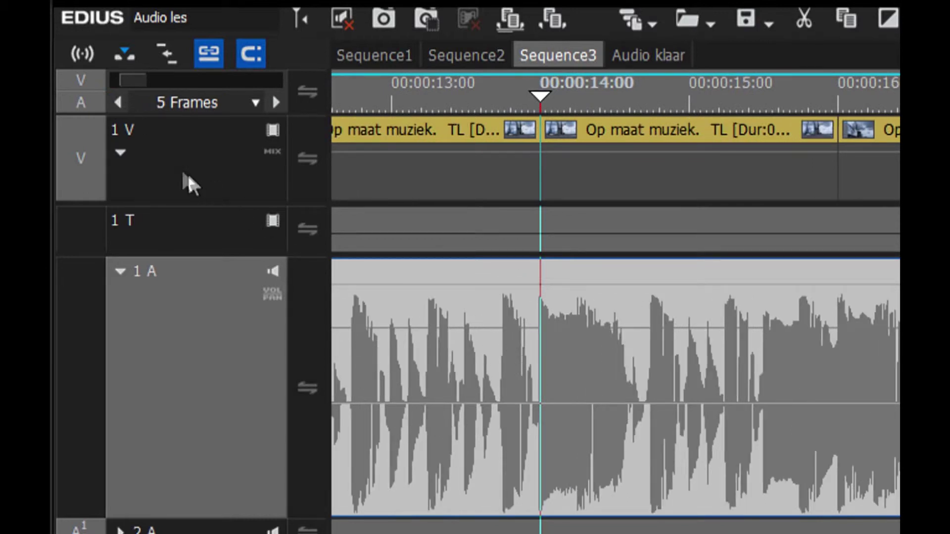
left_click(118, 102)
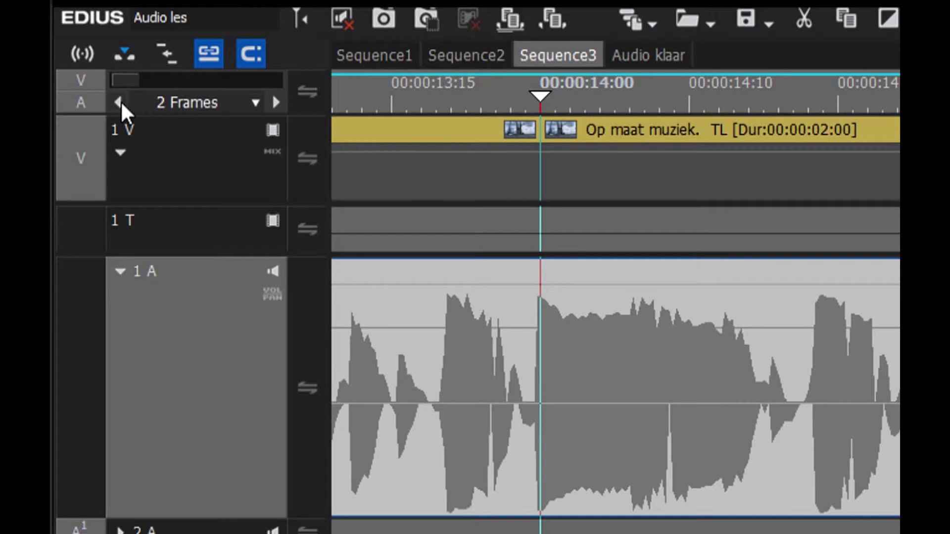
left_click(118, 102)
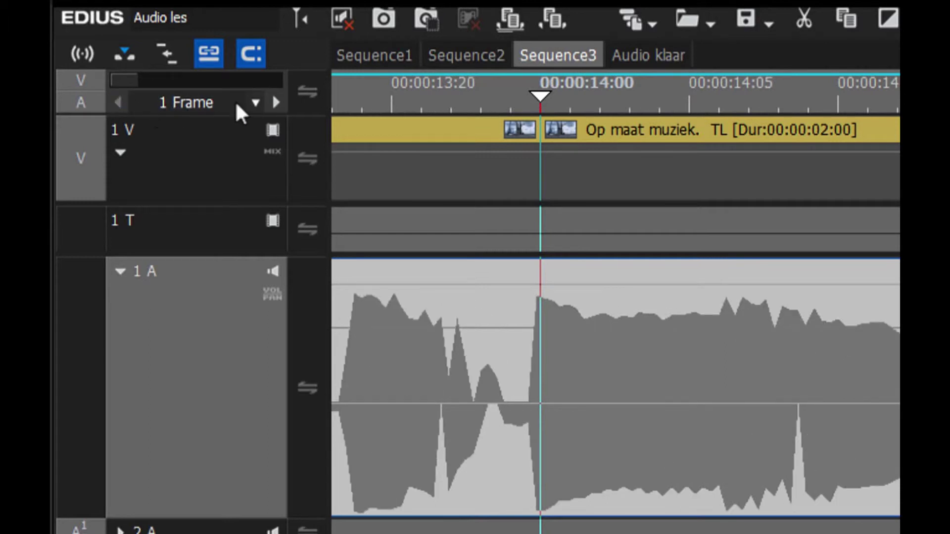
left_click(254, 103)
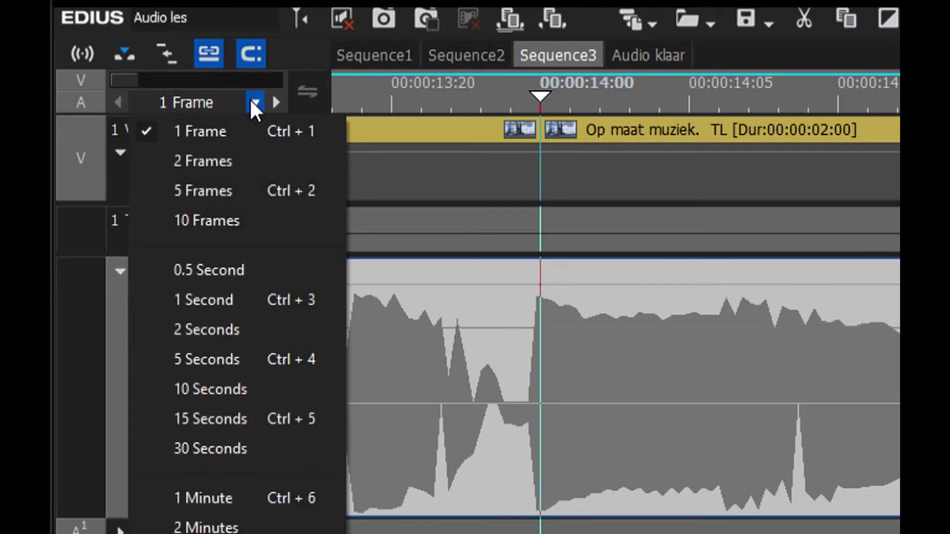
left_click(223, 191)
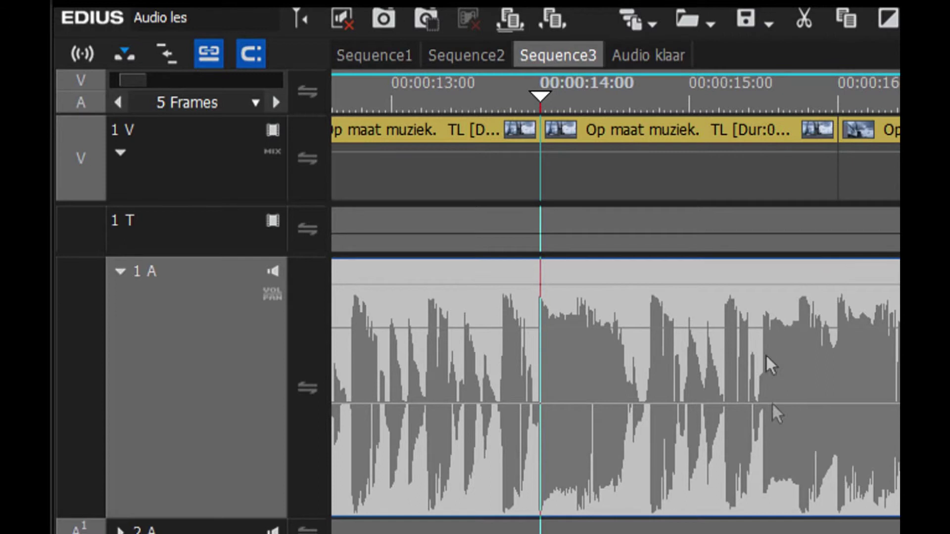
- Play Sequence3 from the beginning to compare the cuts with the music
key("Home")
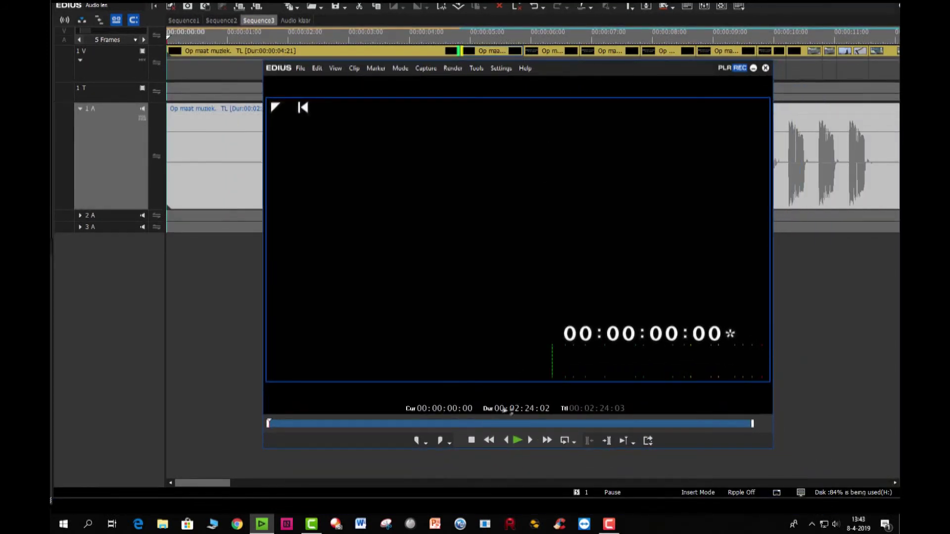
left_click(517, 440)
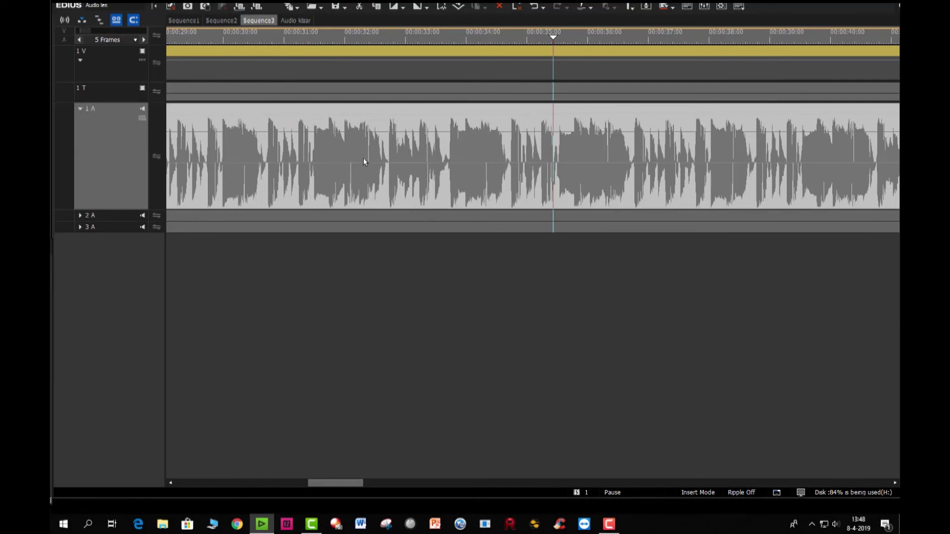
- Set the channel setting of the music clip on track 1 A to Stereo in its clip properties
left_click(333, 154)
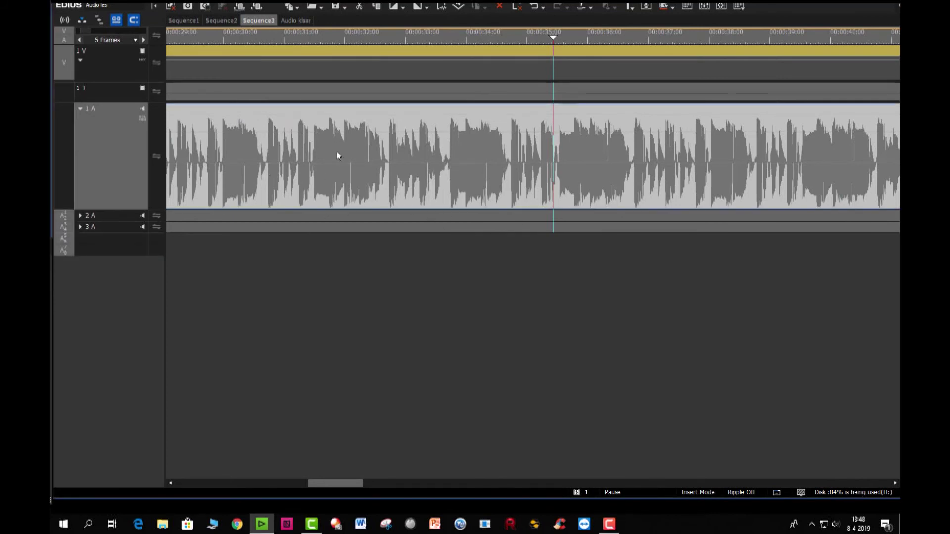
right_click(338, 155)
left_click(399, 507)
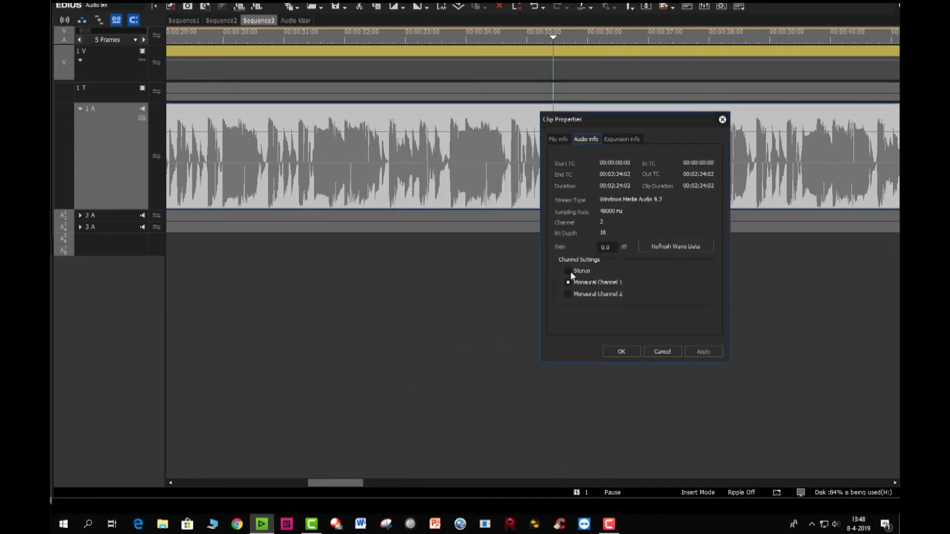
left_click(570, 271)
left_click(705, 351)
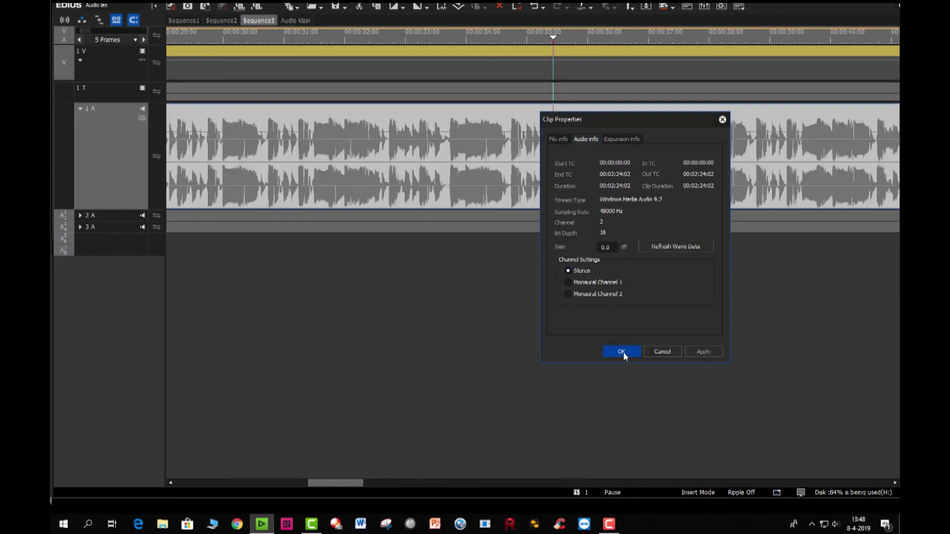
left_click(622, 352)
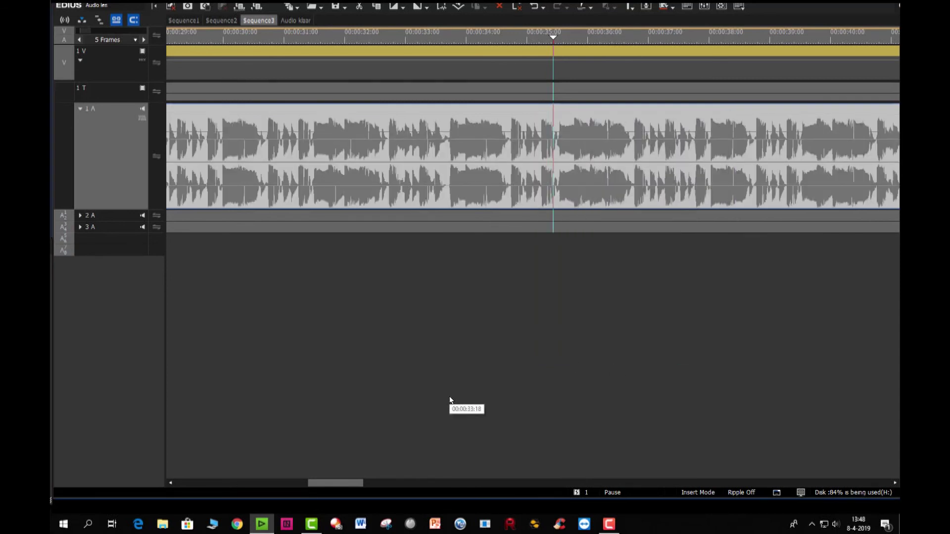